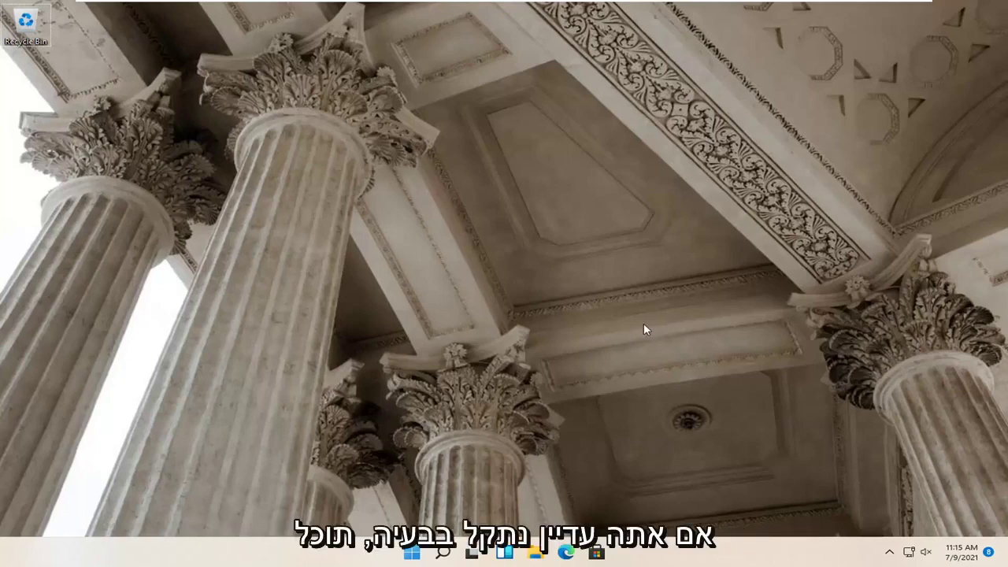
# Launch Settings from the Start right-click menu and go to System > Troubleshoot > Other troubleshooters.
pyautogui.rightClick(409, 554)
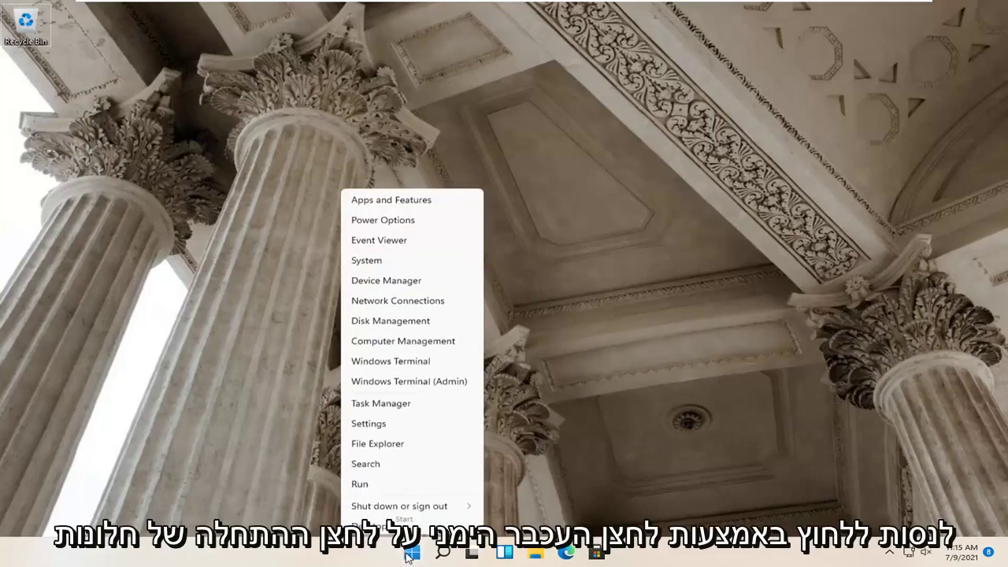
pyautogui.click(371, 422)
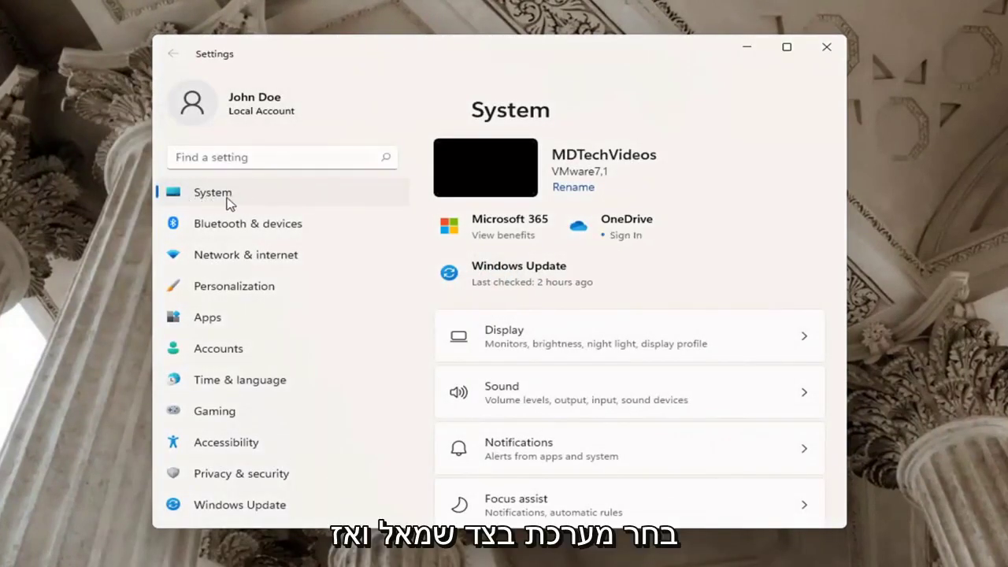
pyautogui.scroll(-5, 533, 378)
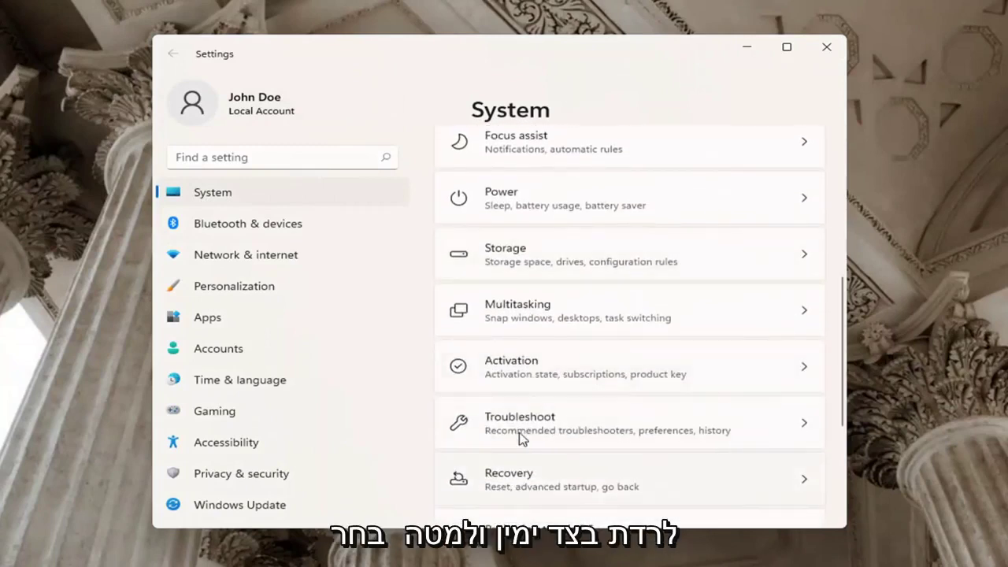
pyautogui.click(521, 428)
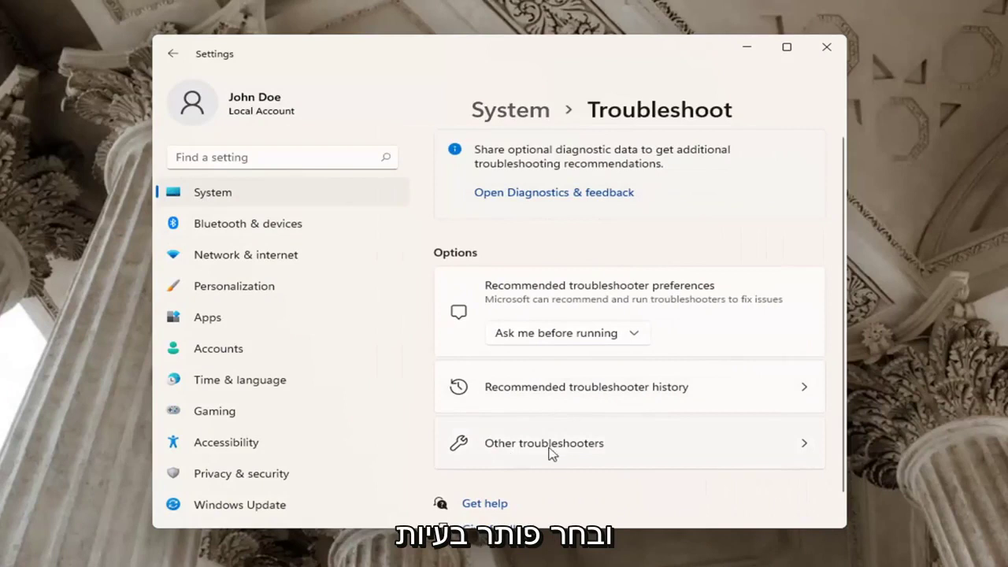
pyautogui.click(577, 450)
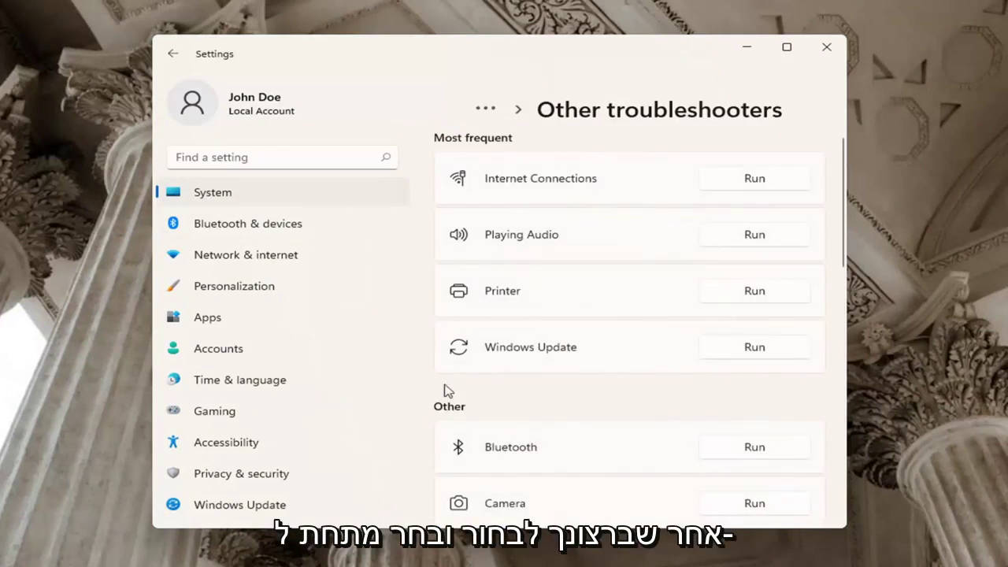
pyautogui.scroll(-2, 567, 378)
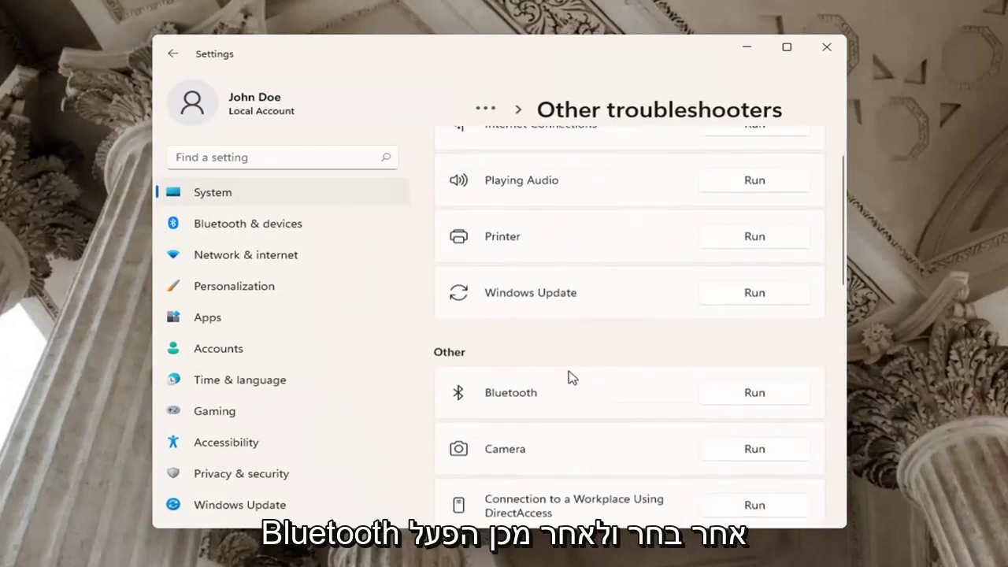
# Run the Bluetooth troubleshooter, review its 'Check Bluetooth capability' result, and close Settings.
pyautogui.click(750, 390)
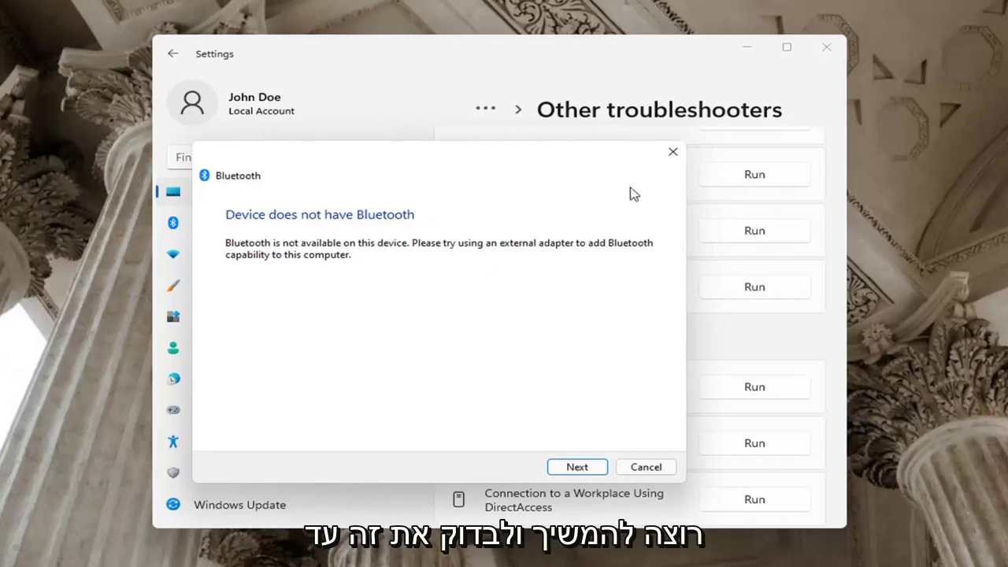
pyautogui.click(581, 465)
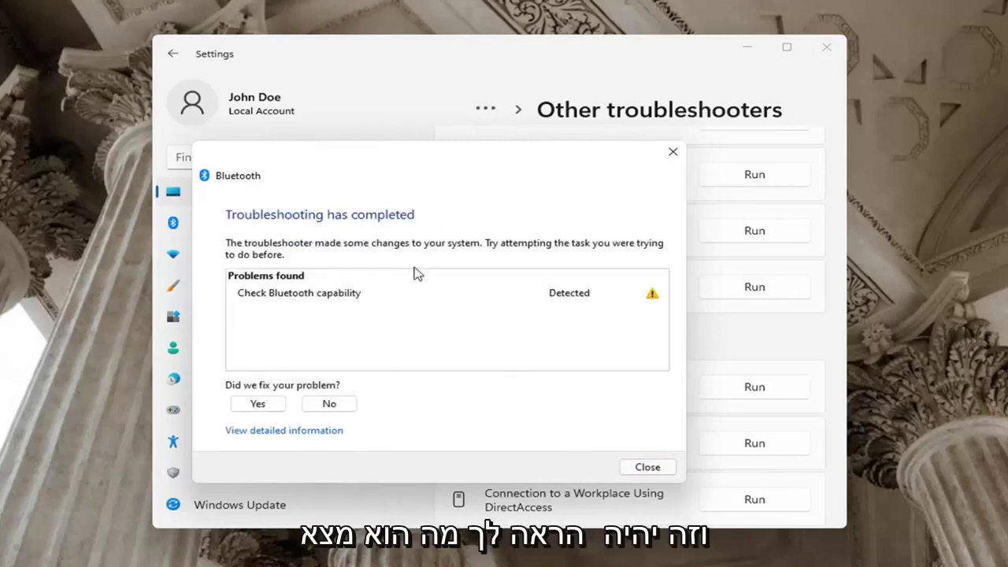
pyautogui.click(672, 154)
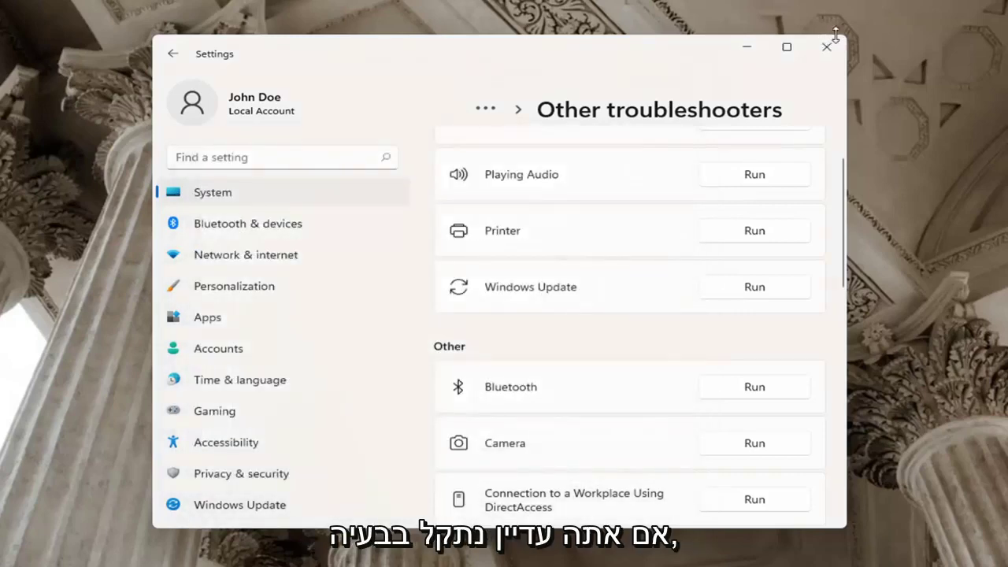
pyautogui.click(827, 47)
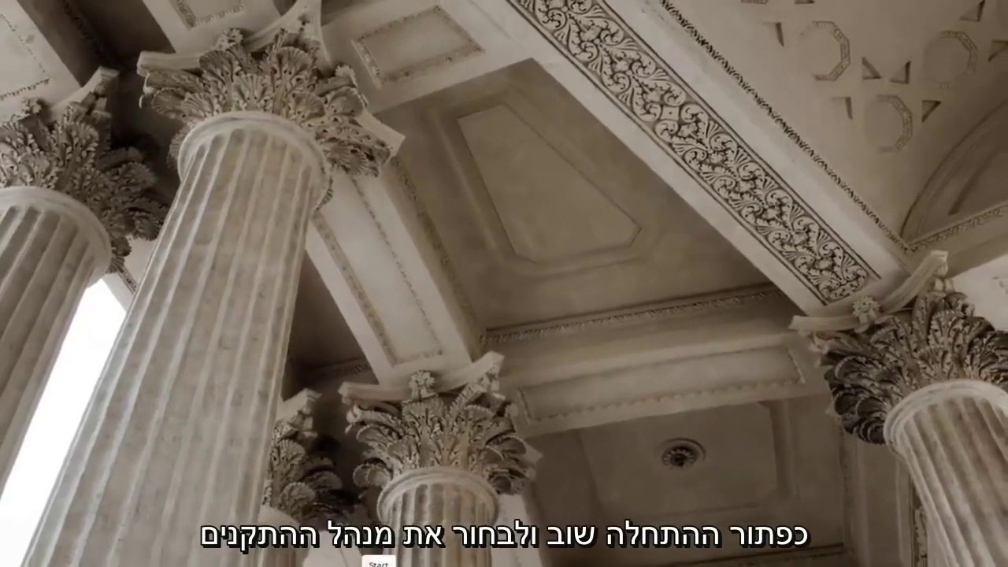
pyautogui.rightClick(411, 551)
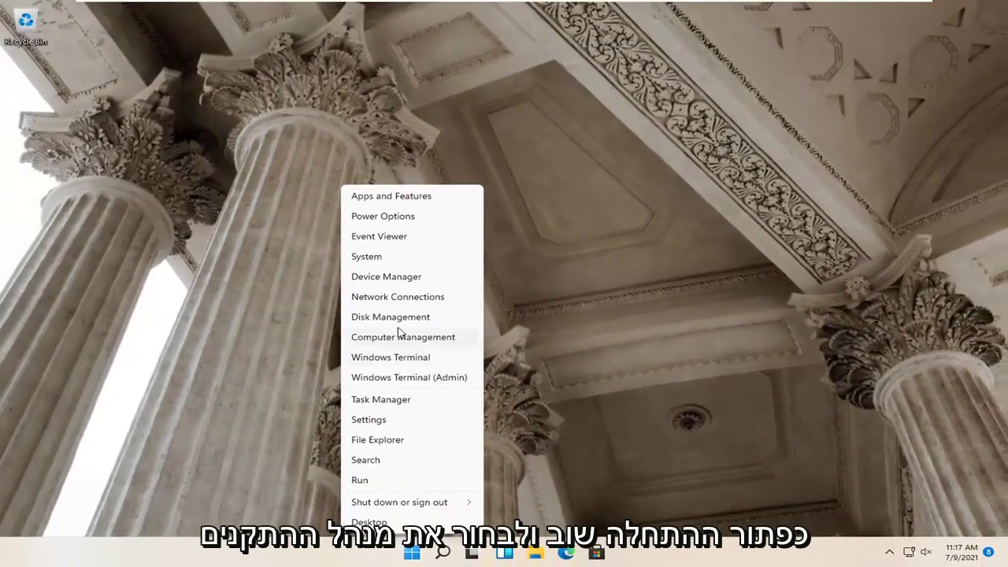
pyautogui.click(386, 279)
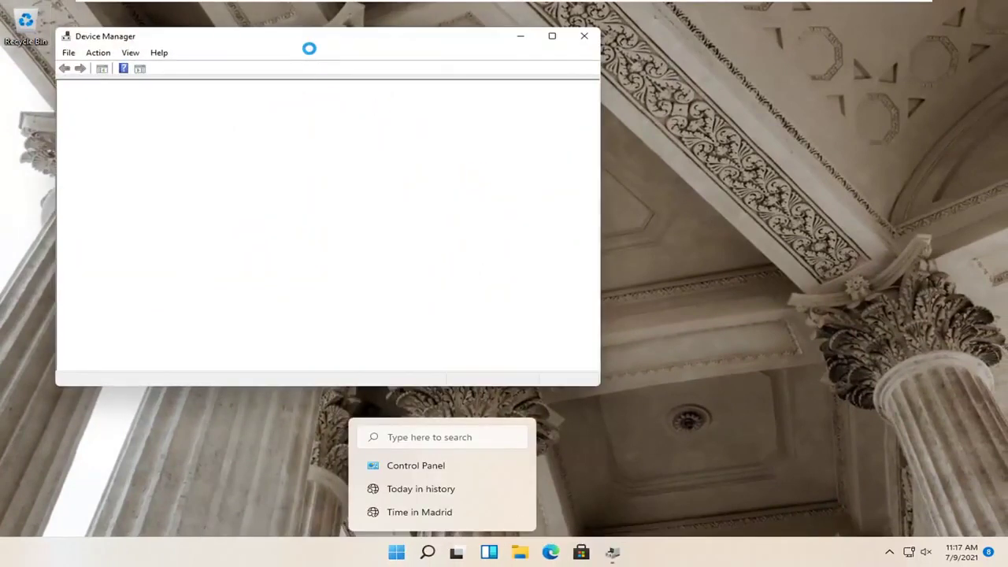
pyautogui.moveTo(310, 52); pyautogui.dragTo(475, 49)
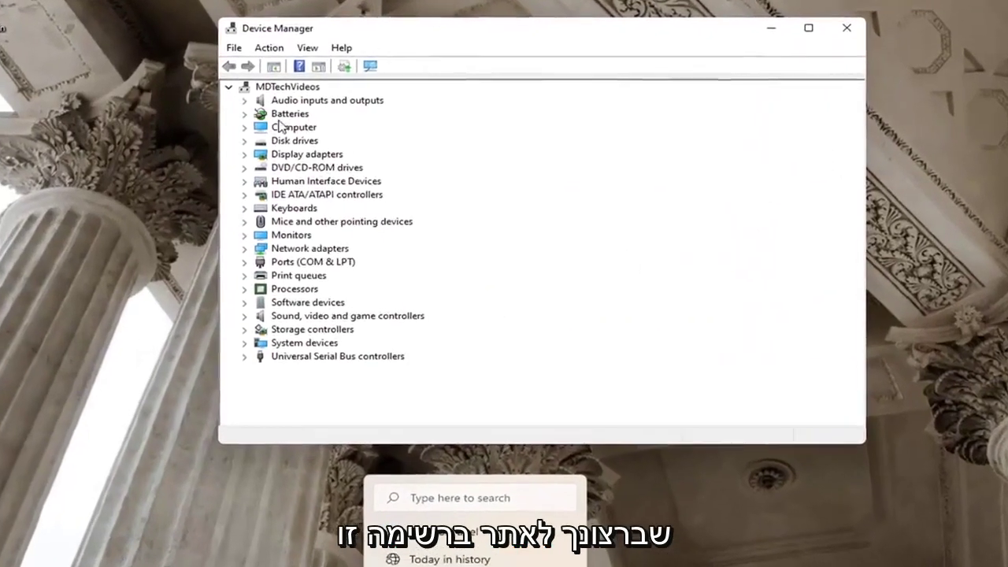
pyautogui.doubleClick(281, 115)
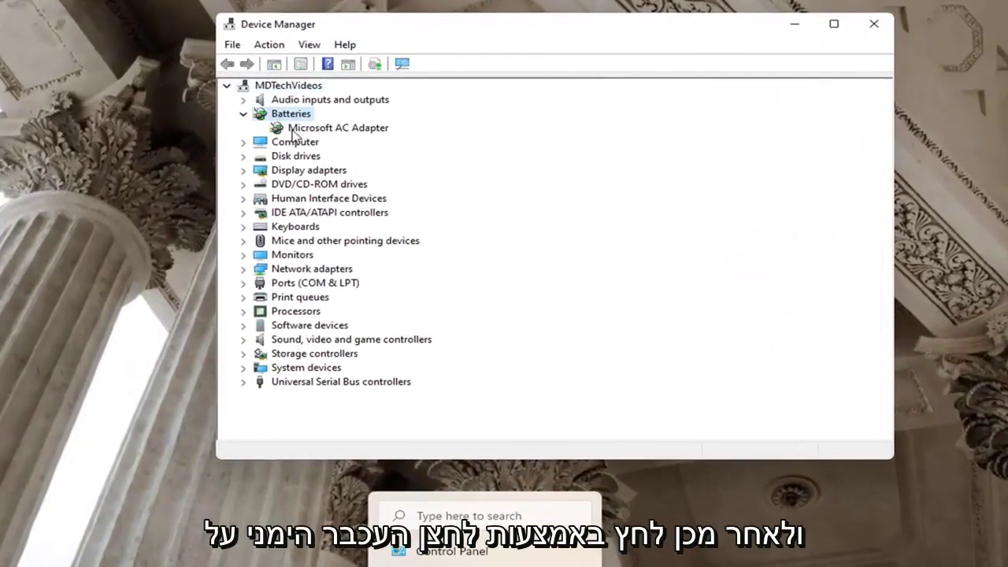
pyautogui.click(315, 129)
pyautogui.rightClick(305, 131)
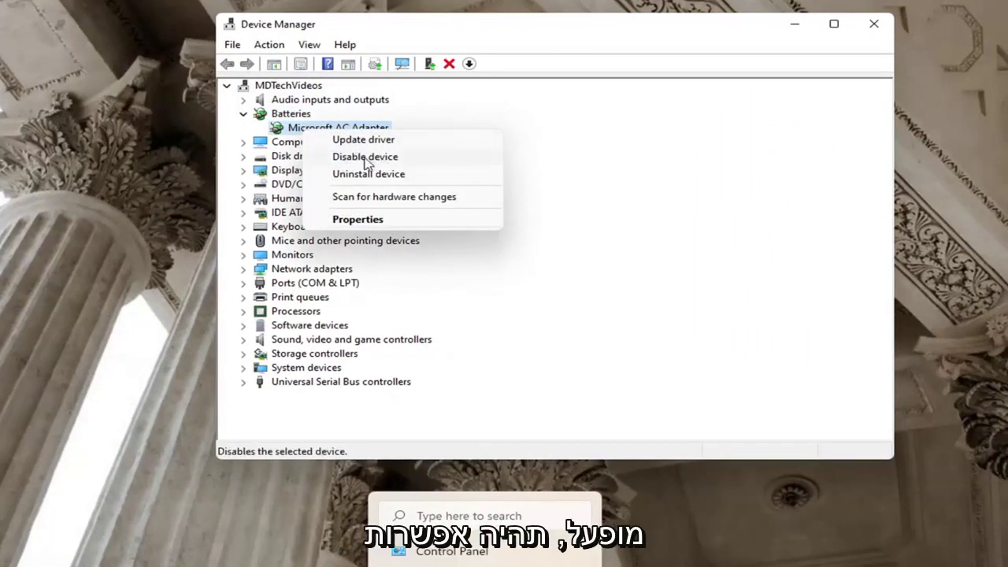
pyautogui.click(292, 131)
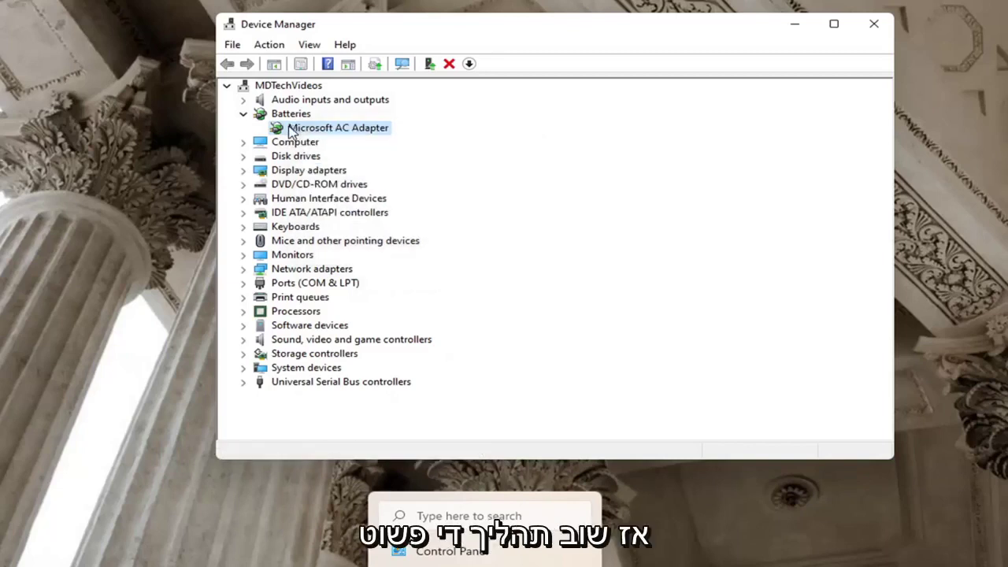
pyautogui.click(242, 115)
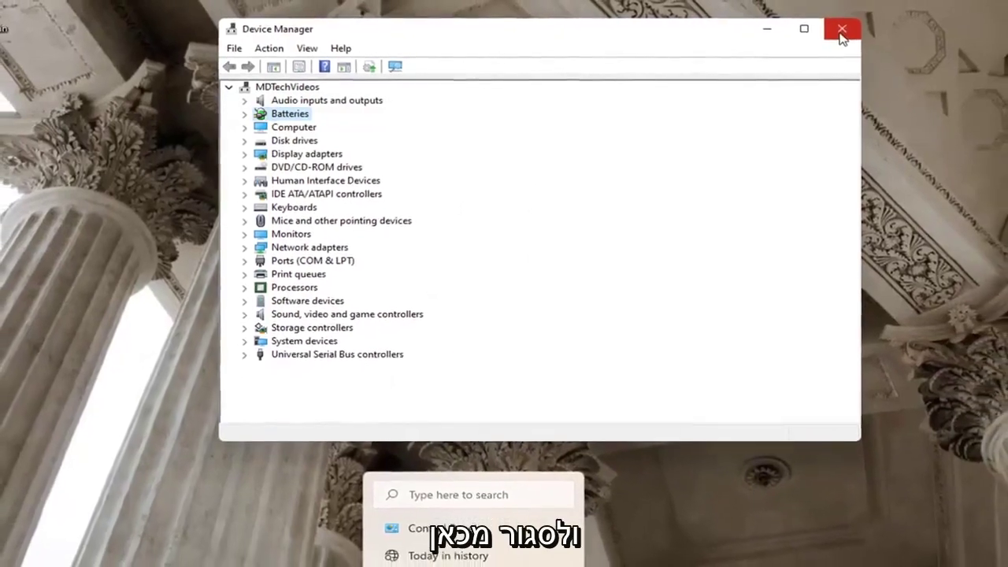
pyautogui.click(873, 23)
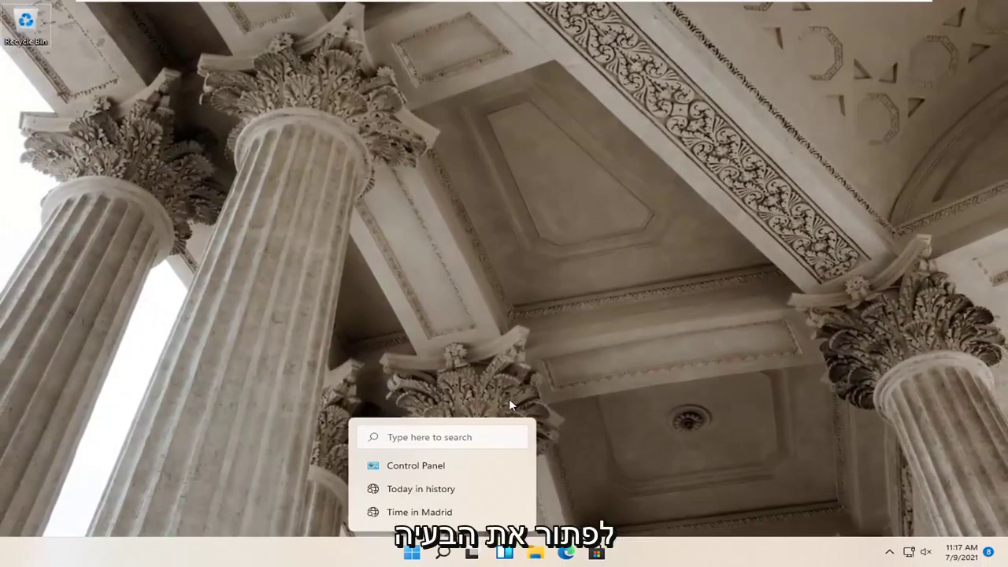
# Dismiss the Start menu and launch Settings from the Win+X quick menu.
pyautogui.click(403, 551)
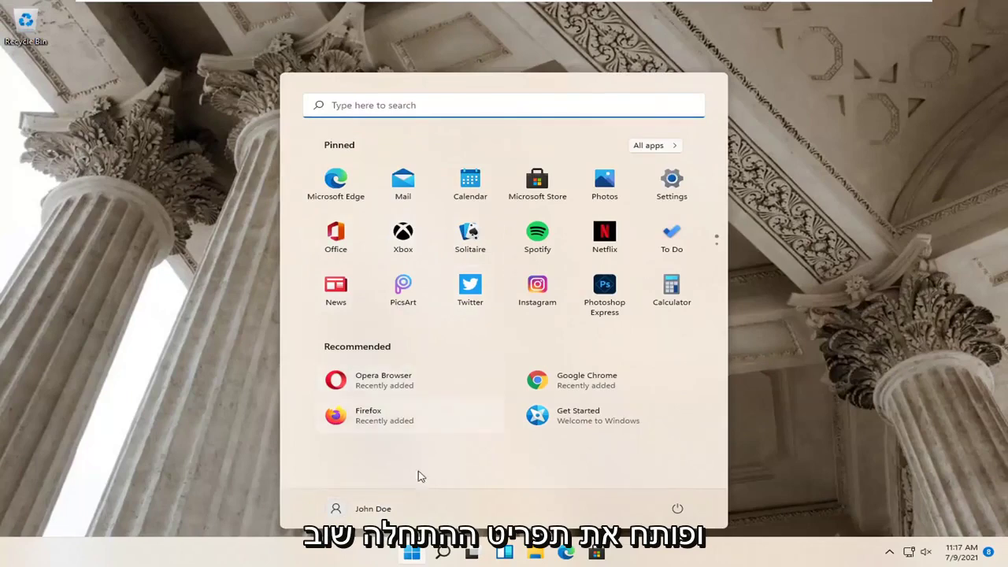
pyautogui.click(814, 307)
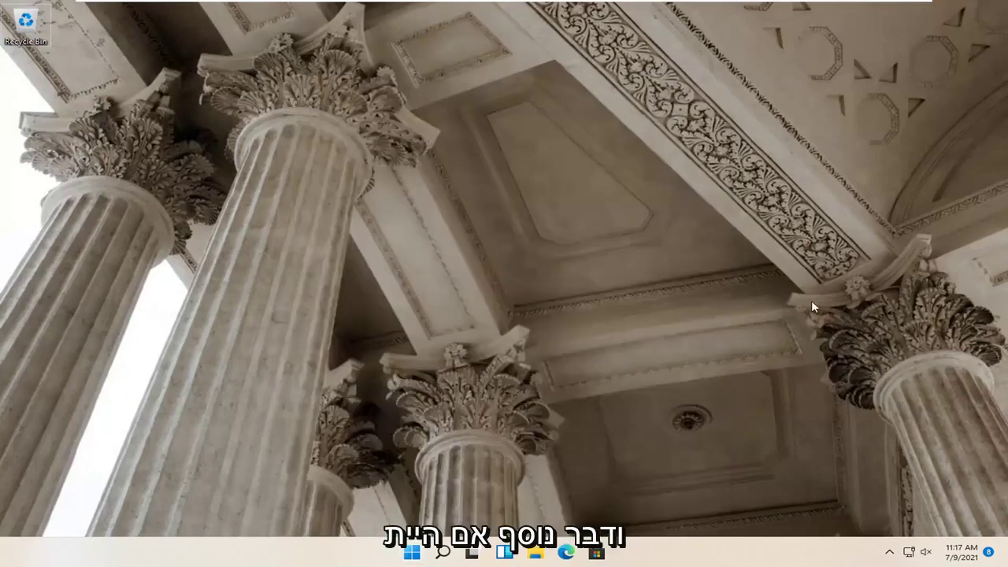
pyautogui.rightClick(411, 553)
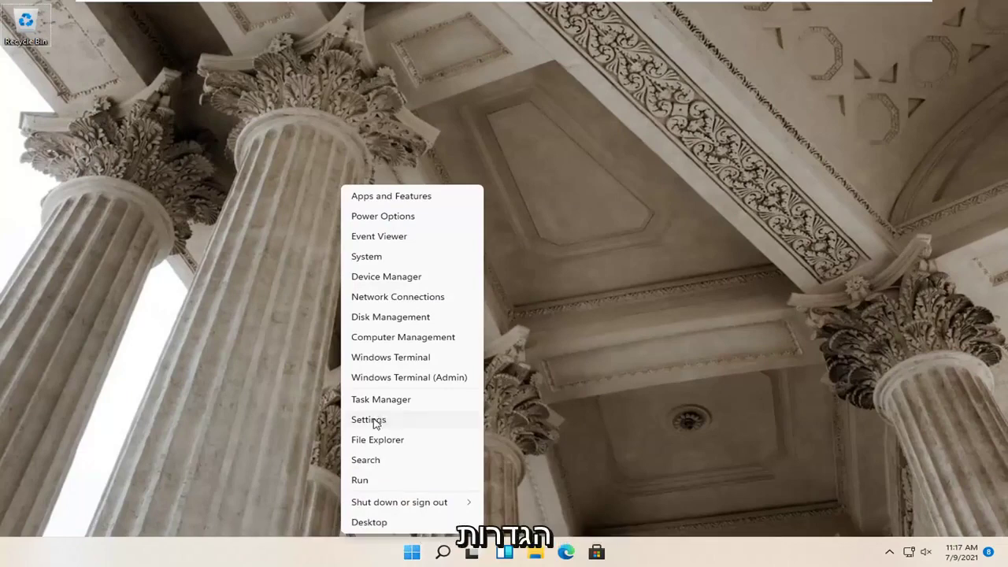
pyautogui.click(381, 421)
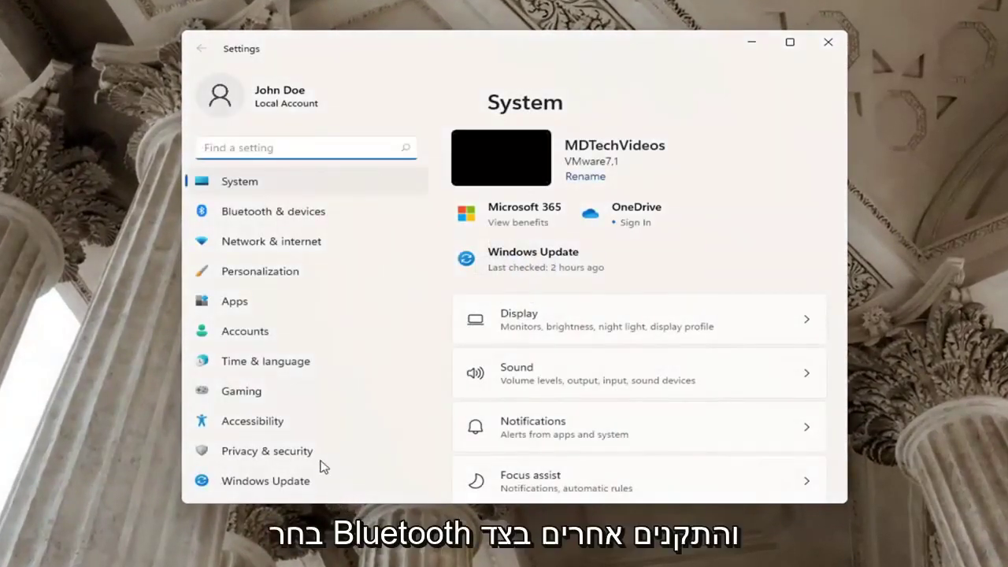
# Try adding a Bluetooth device, dismiss the 'Couldn't connect' error, and minimise Settings.
pyautogui.click(249, 213)
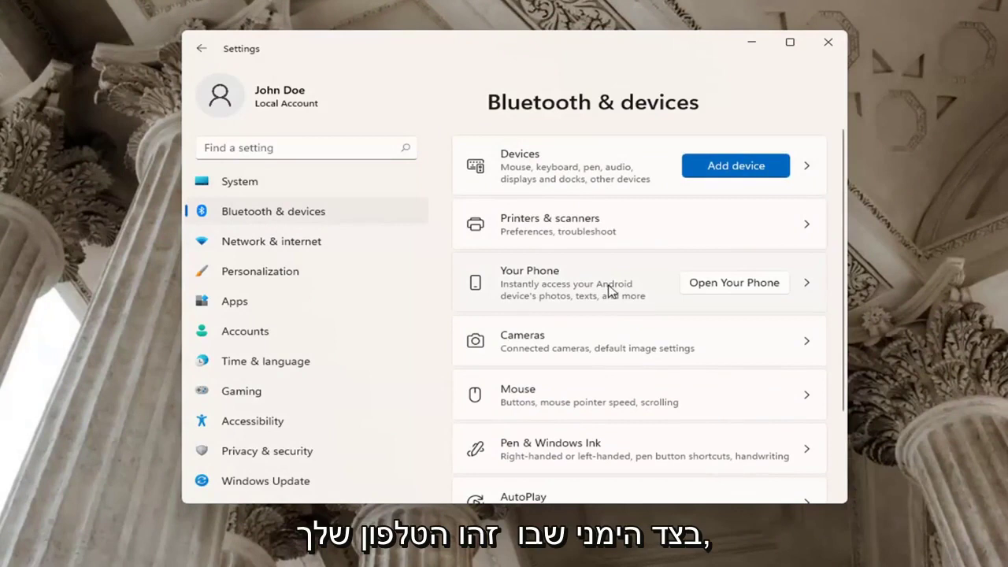
pyautogui.scroll(-1, 610, 292)
pyautogui.scroll(-1, 712, 229)
pyautogui.scroll(2, 712, 229)
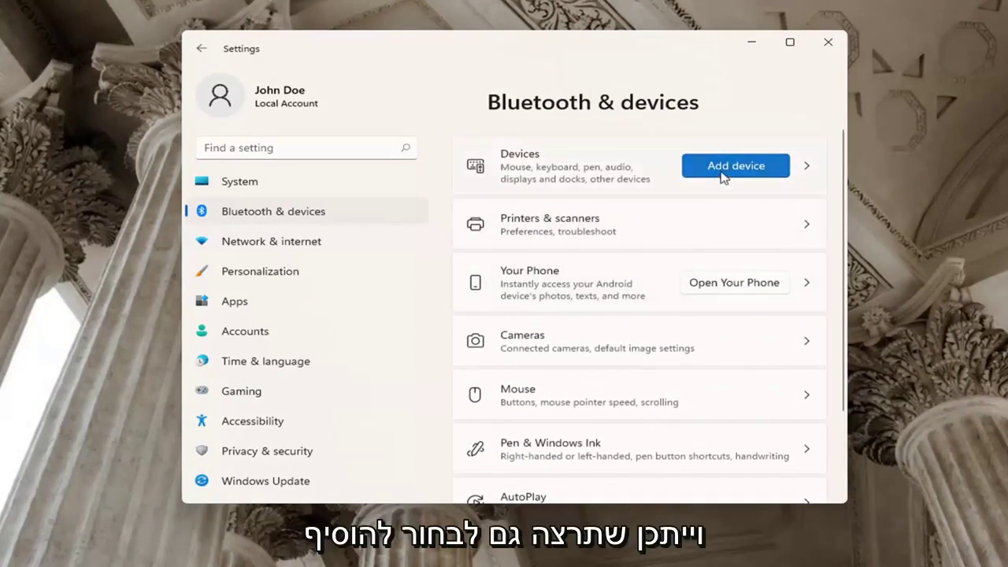
pyautogui.click(723, 167)
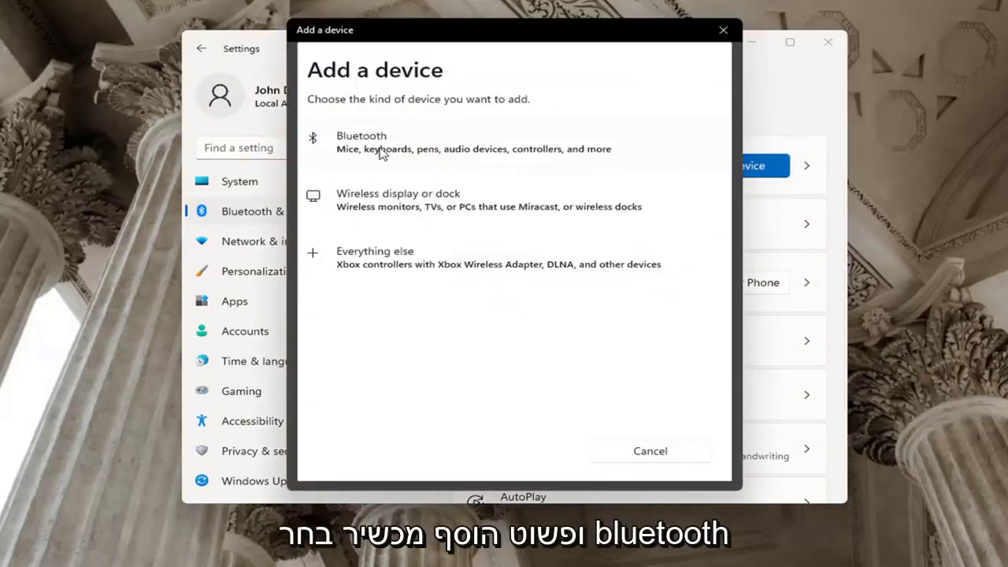
pyautogui.click(380, 154)
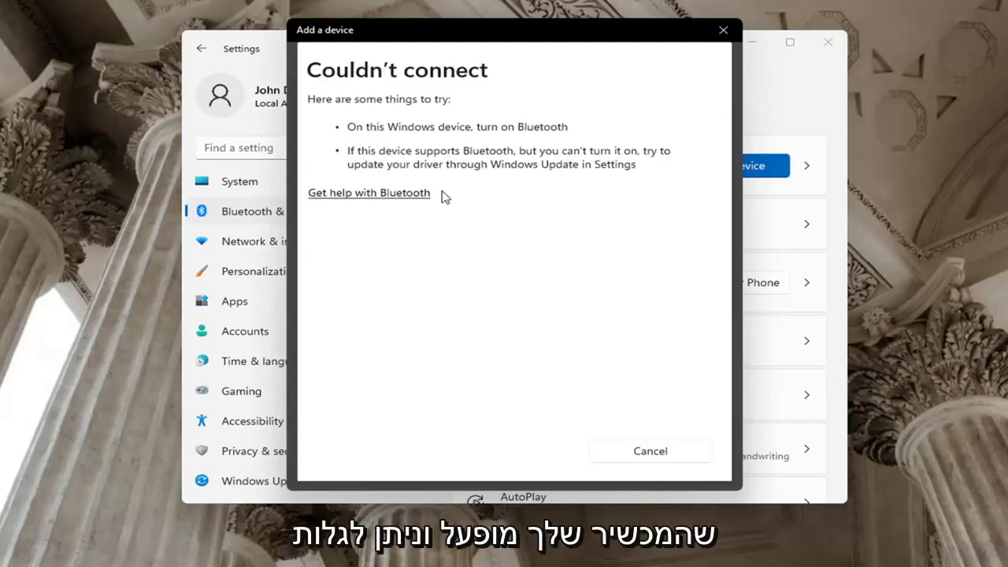
pyautogui.click(724, 30)
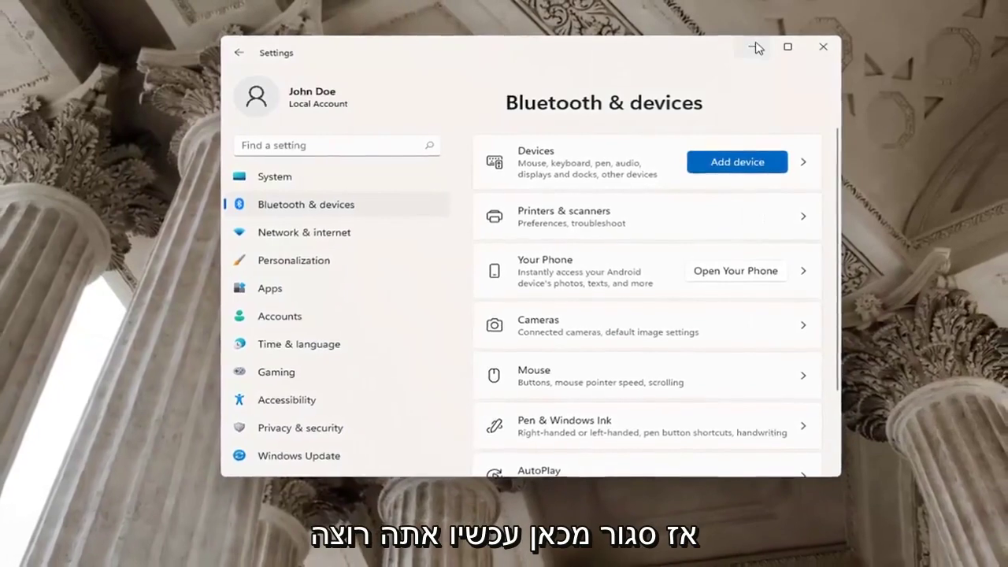
pyautogui.click(754, 48)
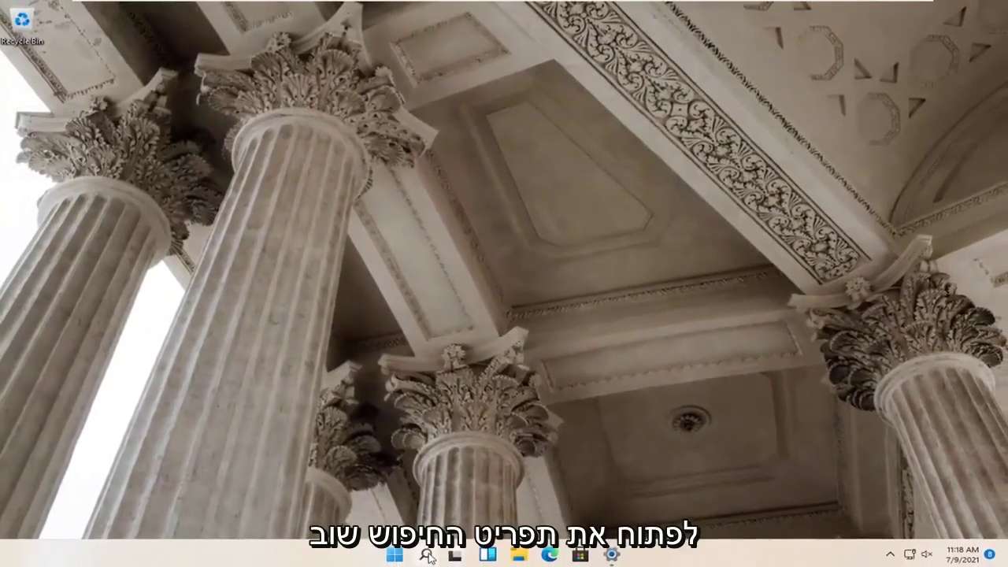
# Search for 'control panel', launch it, and switch View by to Category.
pyautogui.click(428, 556)
pyautogui.write('control panel')
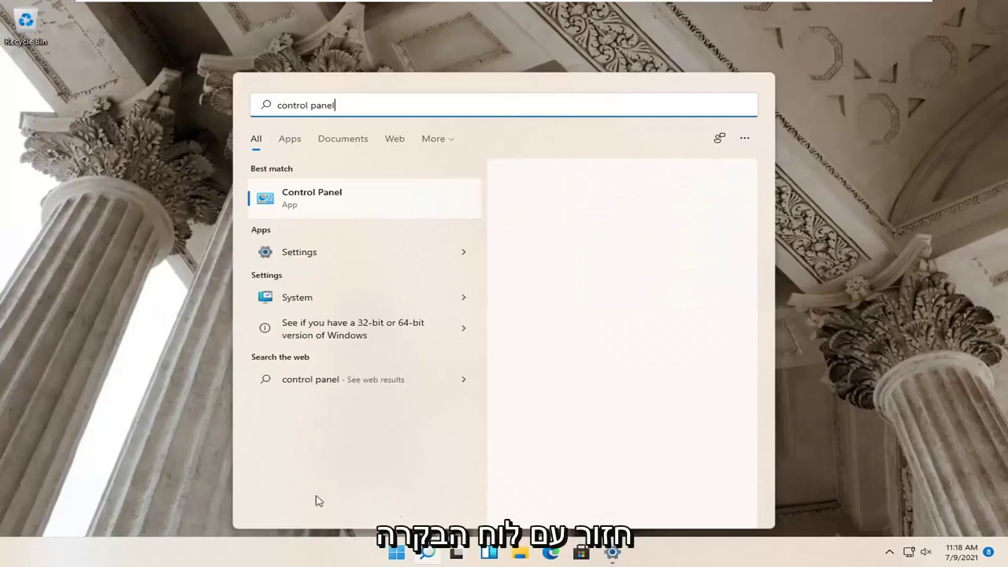
pyautogui.click(337, 201)
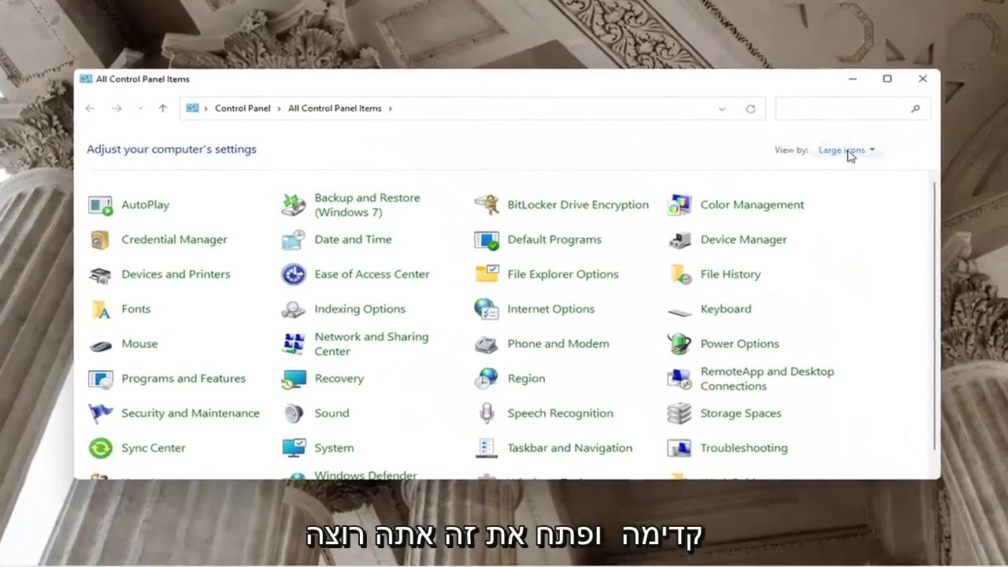
pyautogui.click(830, 157)
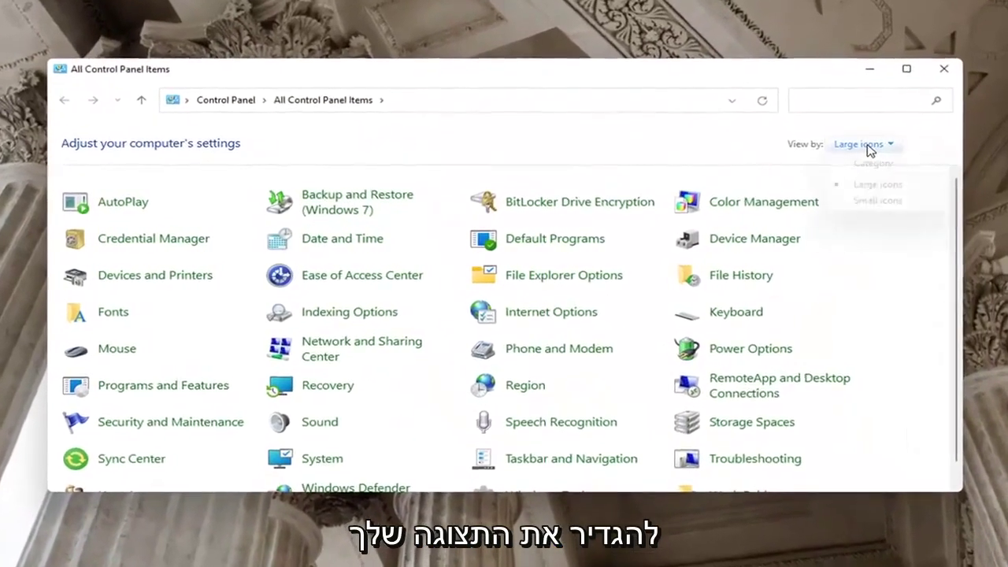
pyautogui.click(866, 162)
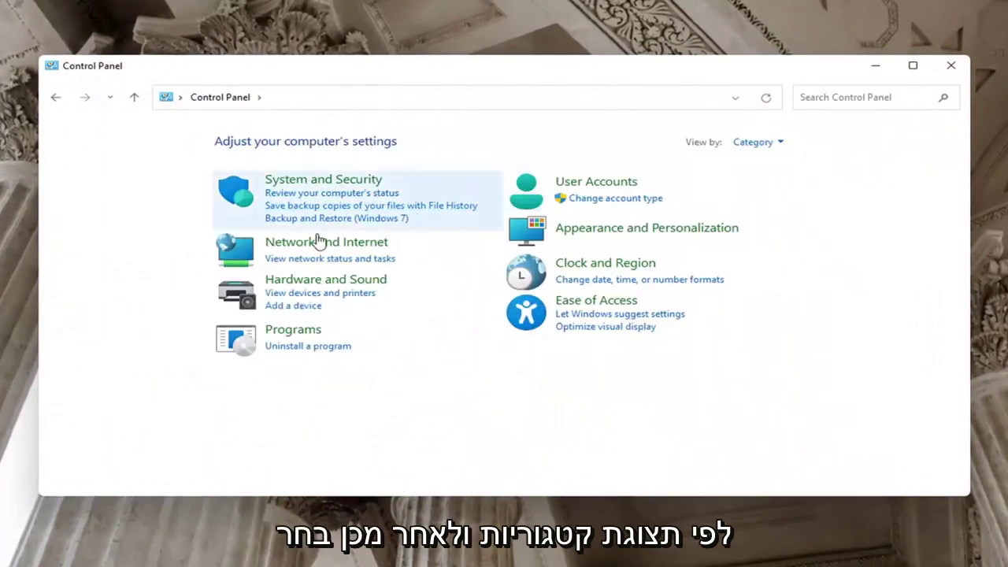
# Go to Network and Internet > Network and Sharing Center > Change advanced sharing settings.
pyautogui.click(362, 246)
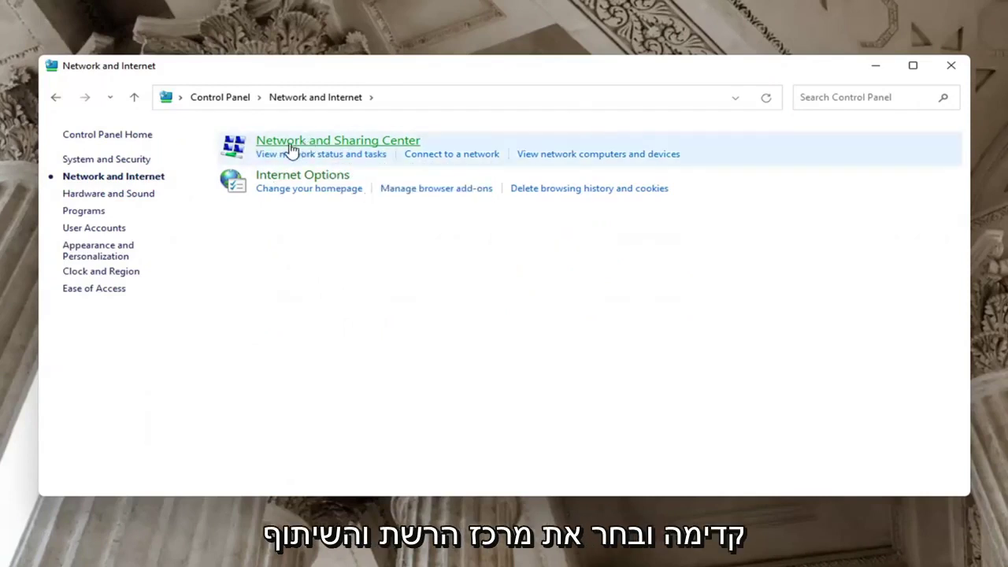
pyautogui.click(374, 140)
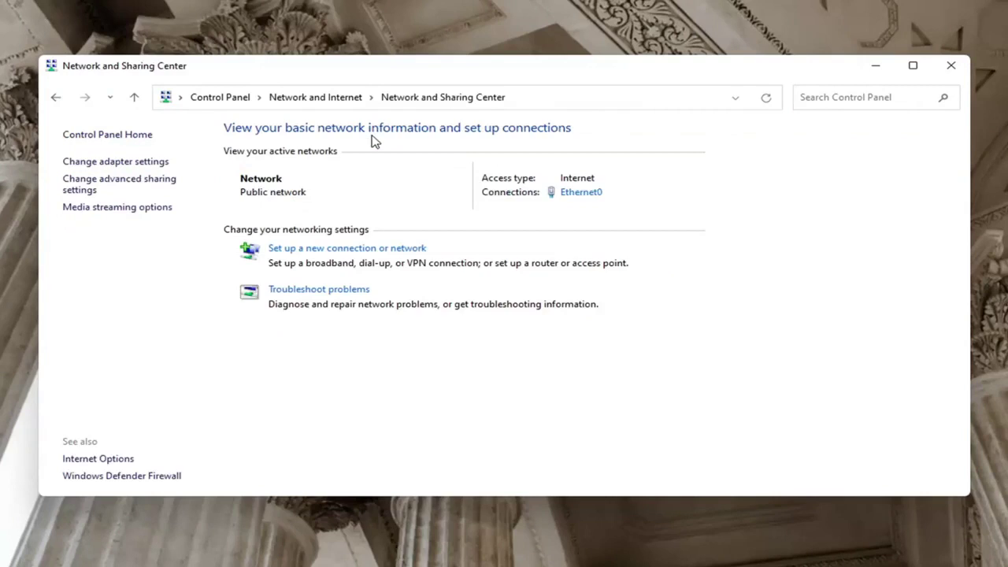
pyautogui.click(101, 190)
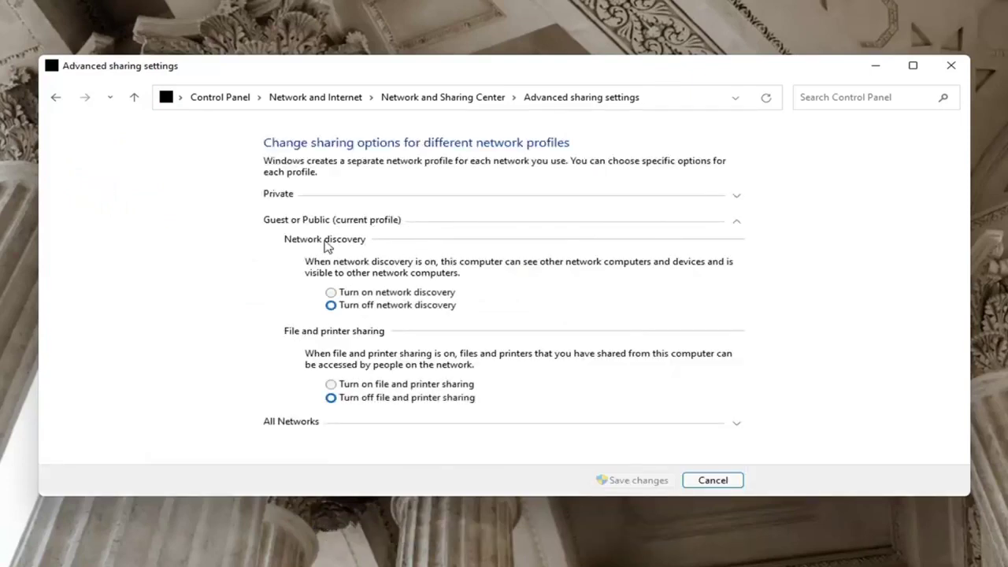
# Toggle Guest/Public network discovery on and back off, then enable Private file and printer sharing.
pyautogui.click(331, 292)
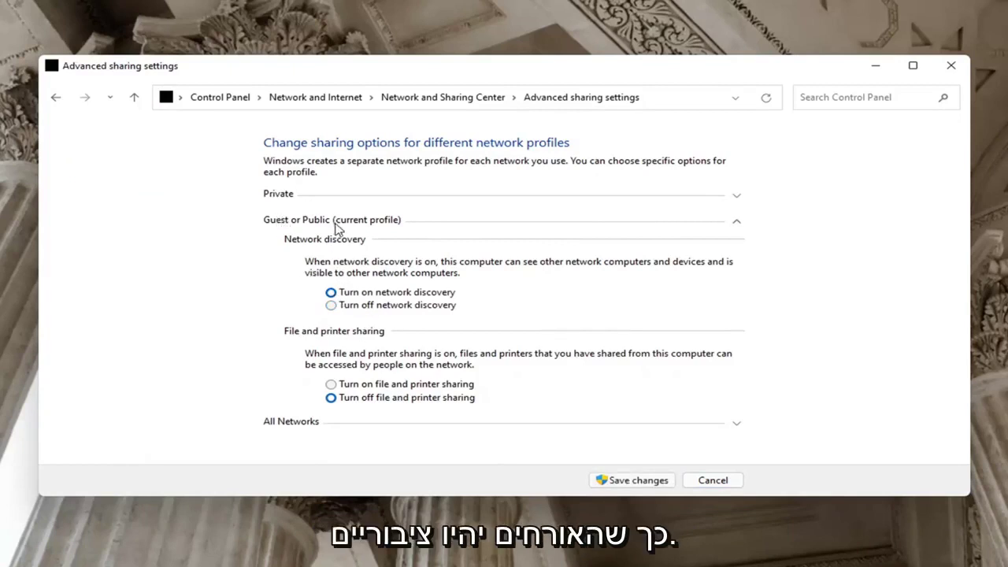
pyautogui.click(332, 306)
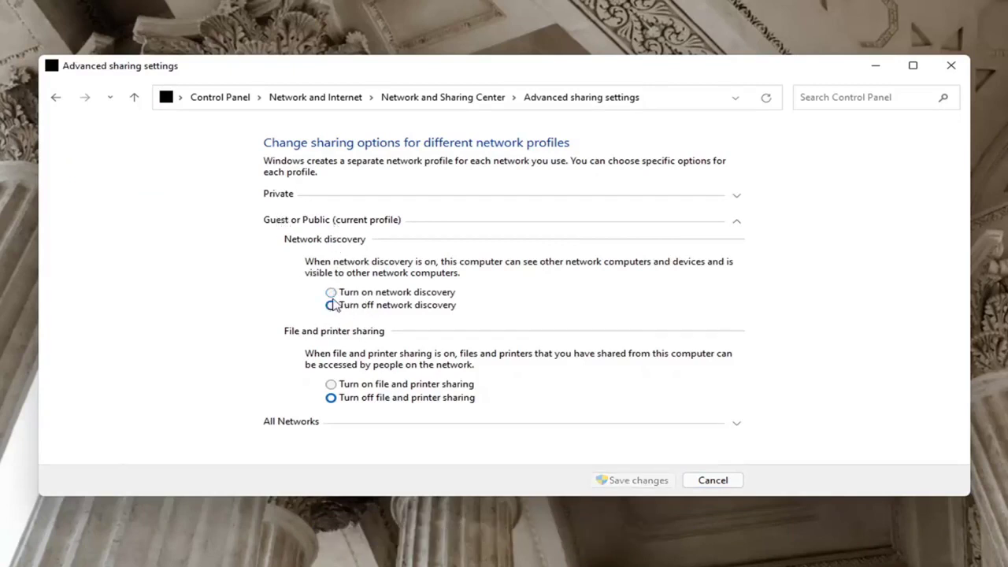
pyautogui.click(339, 197)
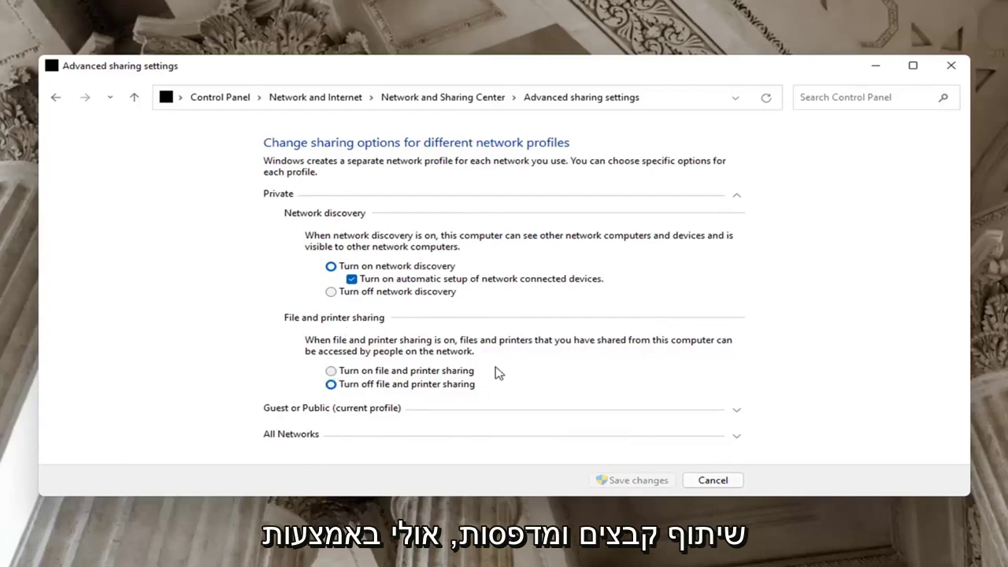
pyautogui.click(341, 372)
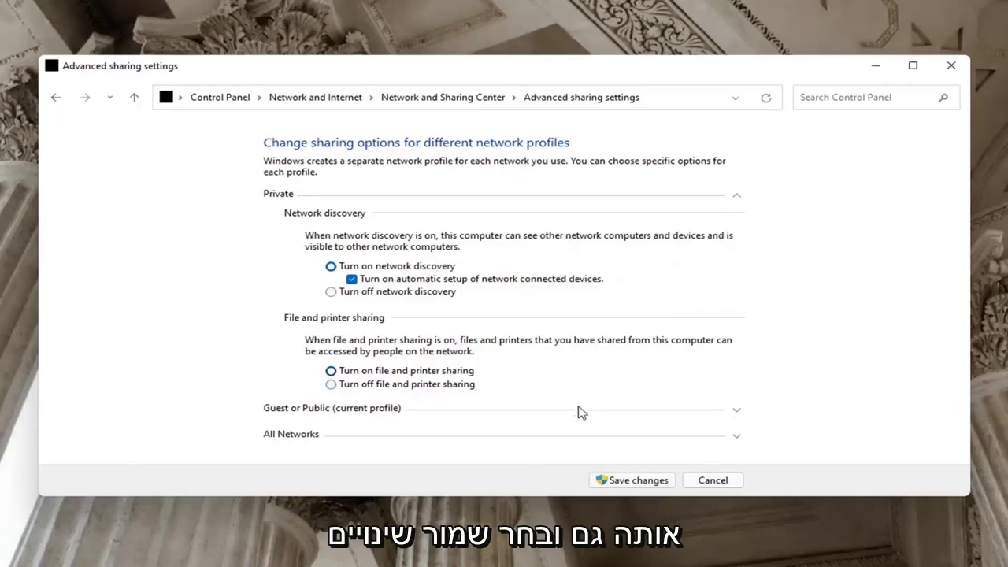